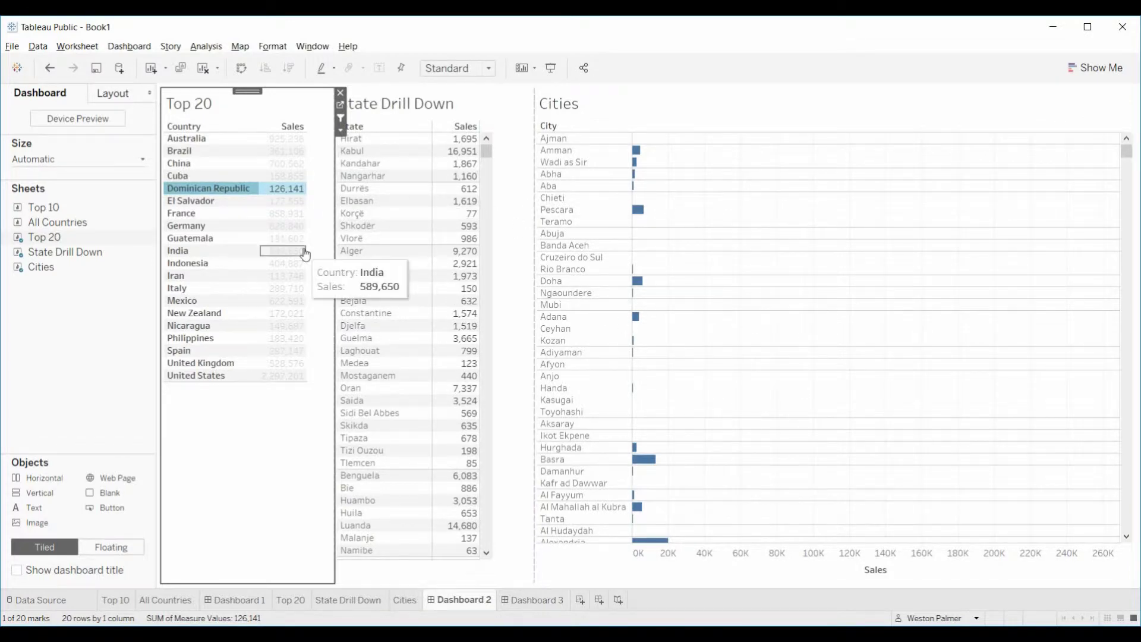
# - Pick Cuba, then Camagüey, to test the cascade, then deselect Cuba
pyautogui.click(184, 177)
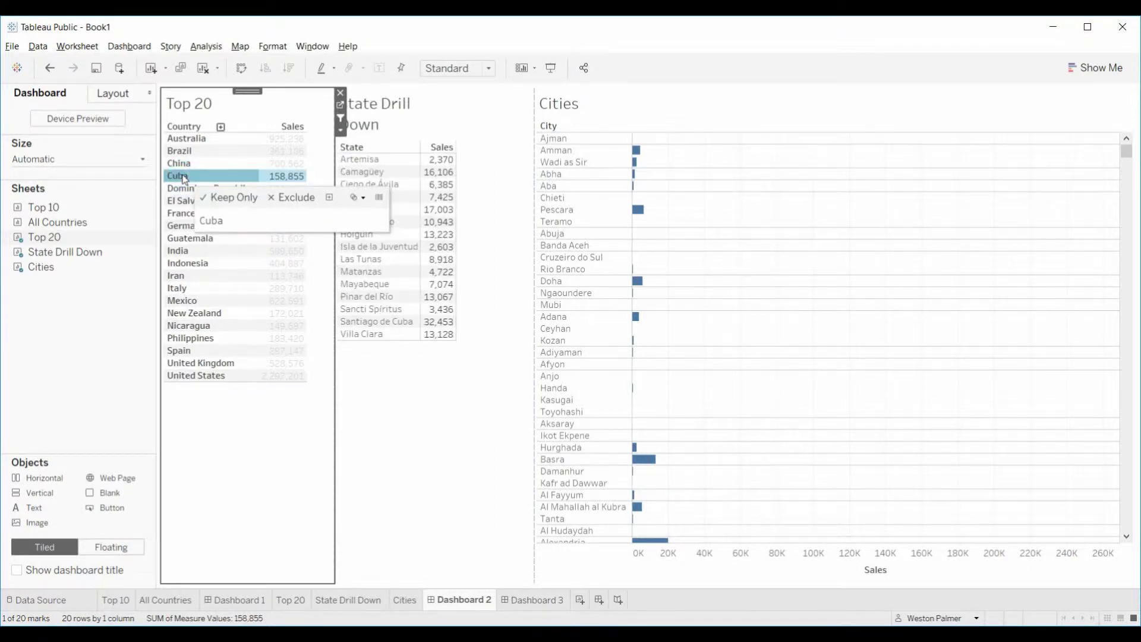
pyautogui.click(349, 173)
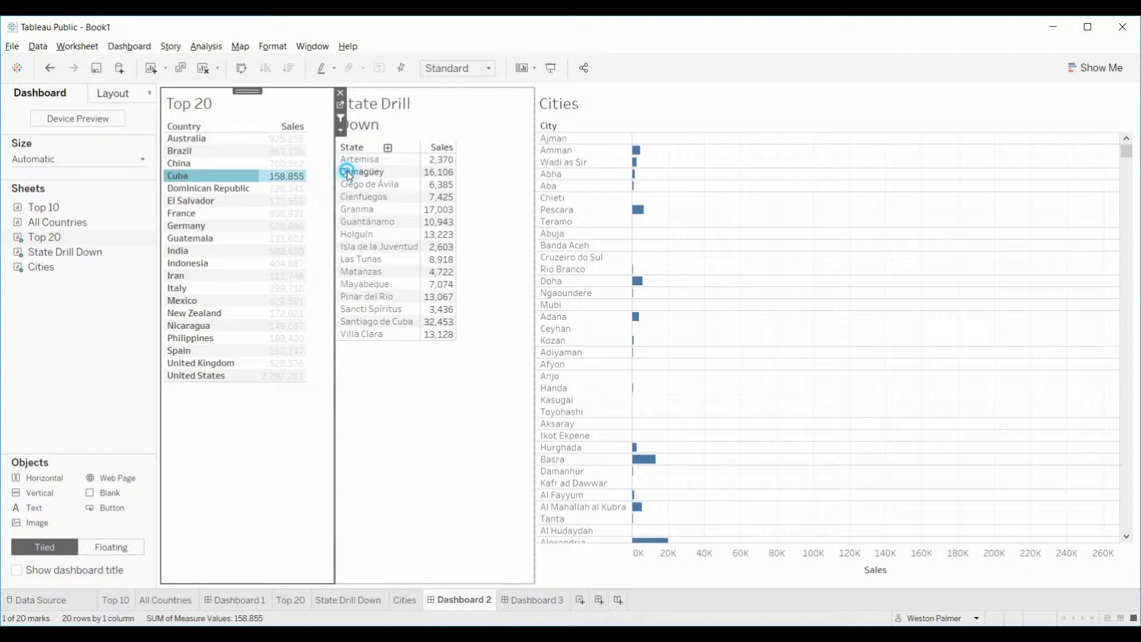
pyautogui.click(192, 178)
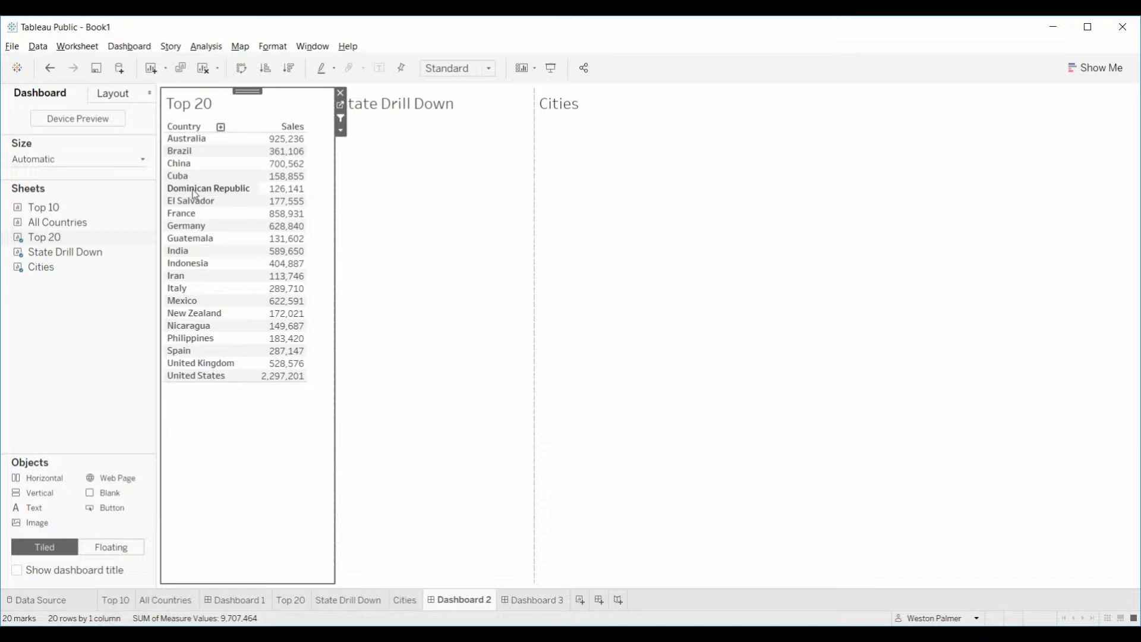
# - Repeat with Brazil and Espírito Santo, then deselect Brazil so states and cities empty
pyautogui.click(186, 152)
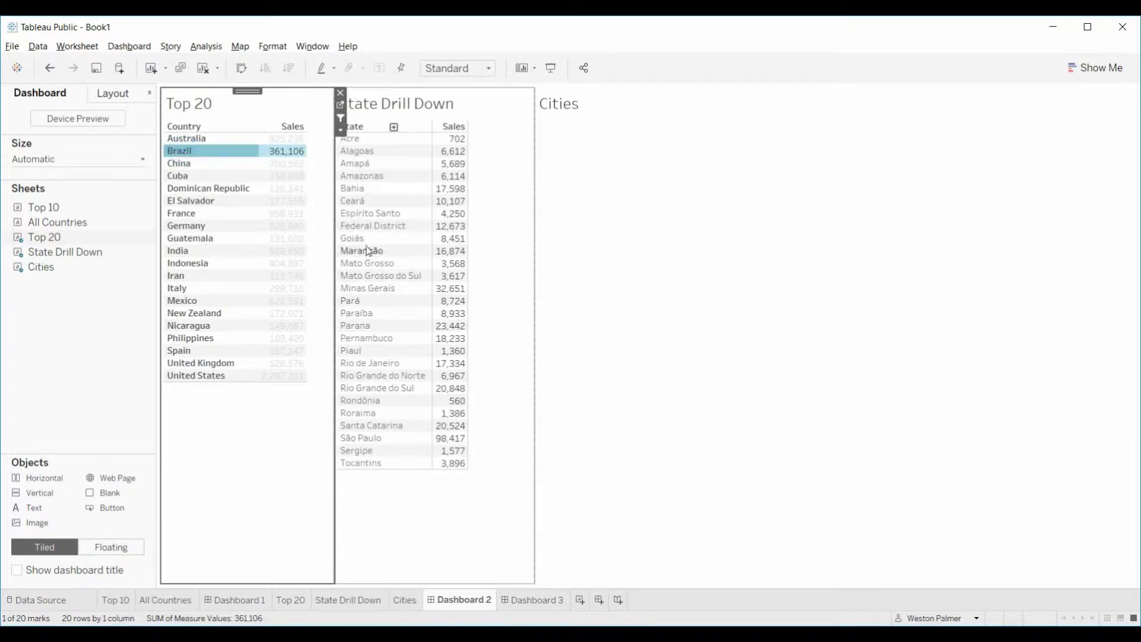
pyautogui.click(373, 216)
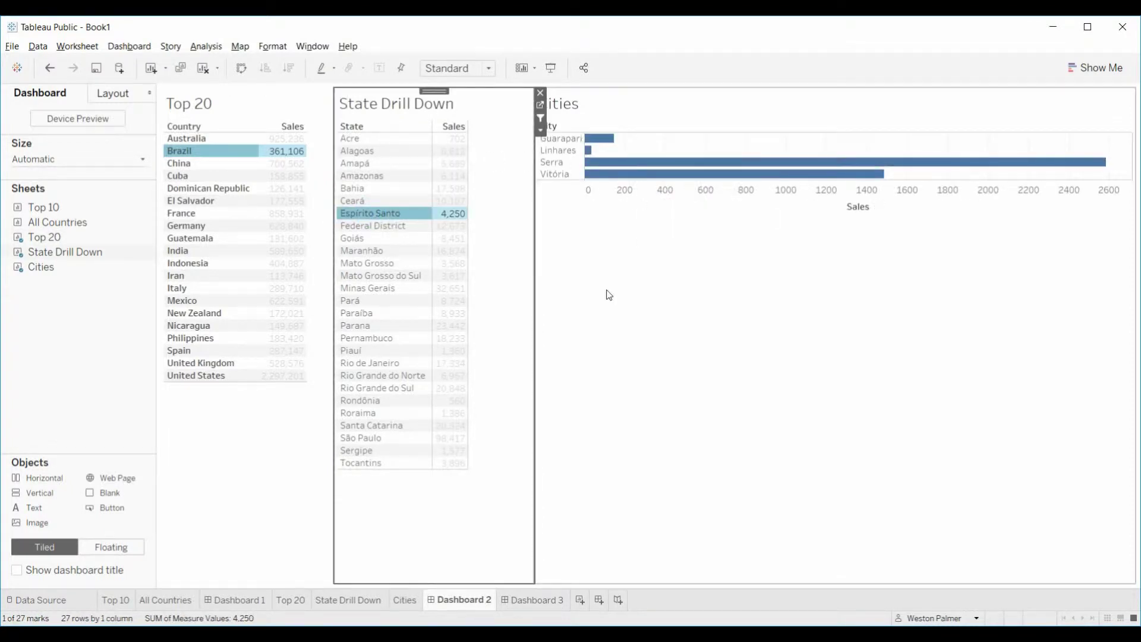
pyautogui.click(217, 152)
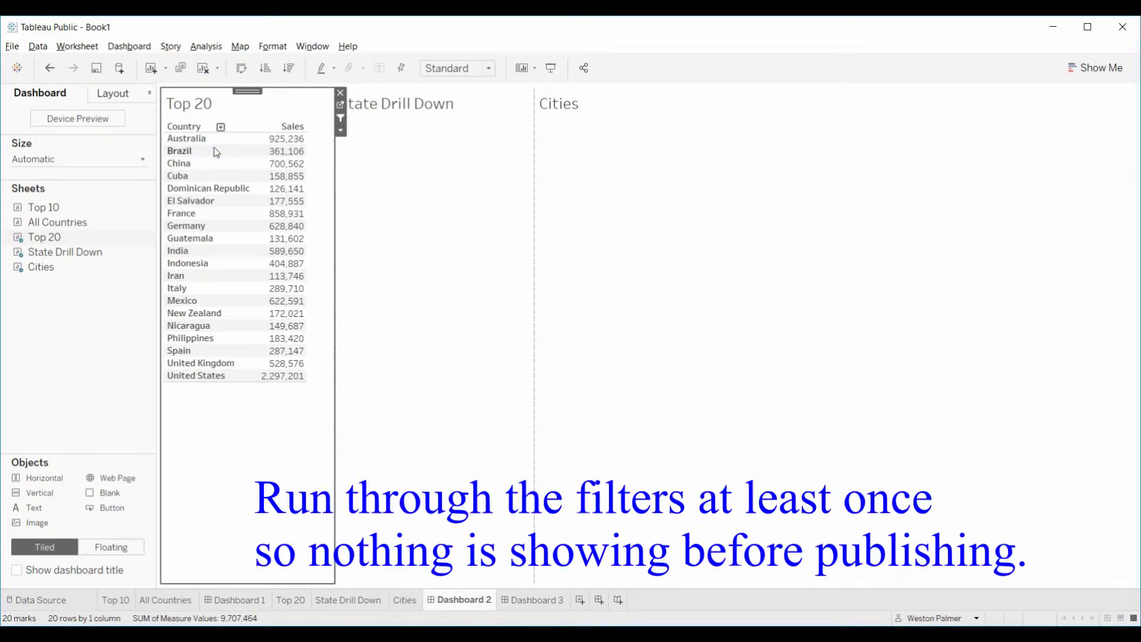
# - Review the Country Drill Down filter action and confirm clearing excludes all values
pyautogui.click(122, 47)
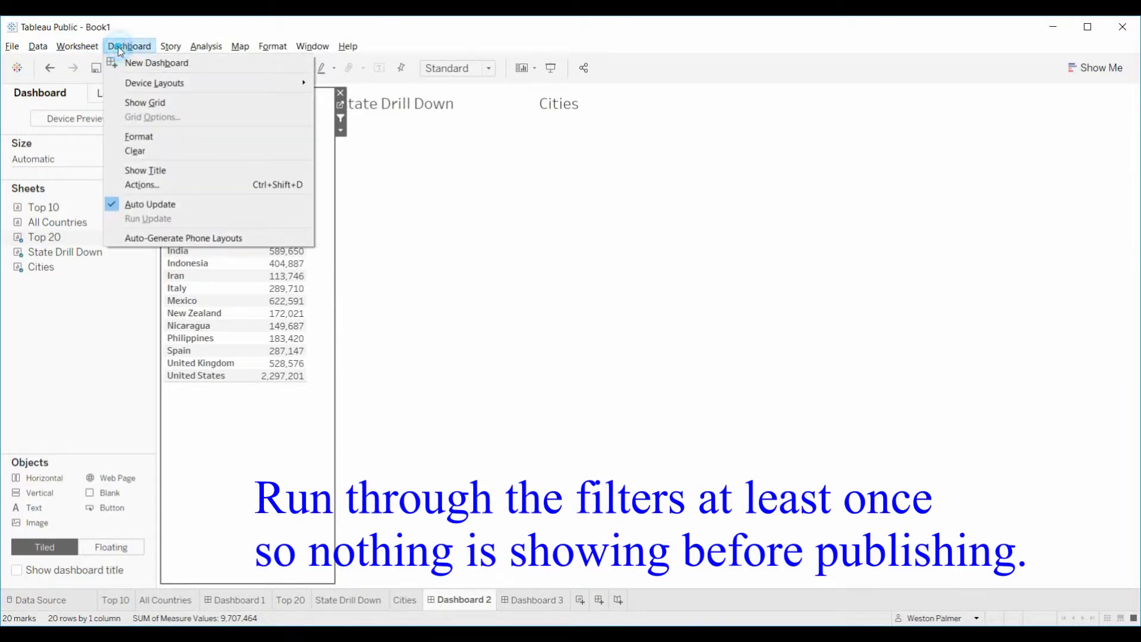
pyautogui.click(150, 184)
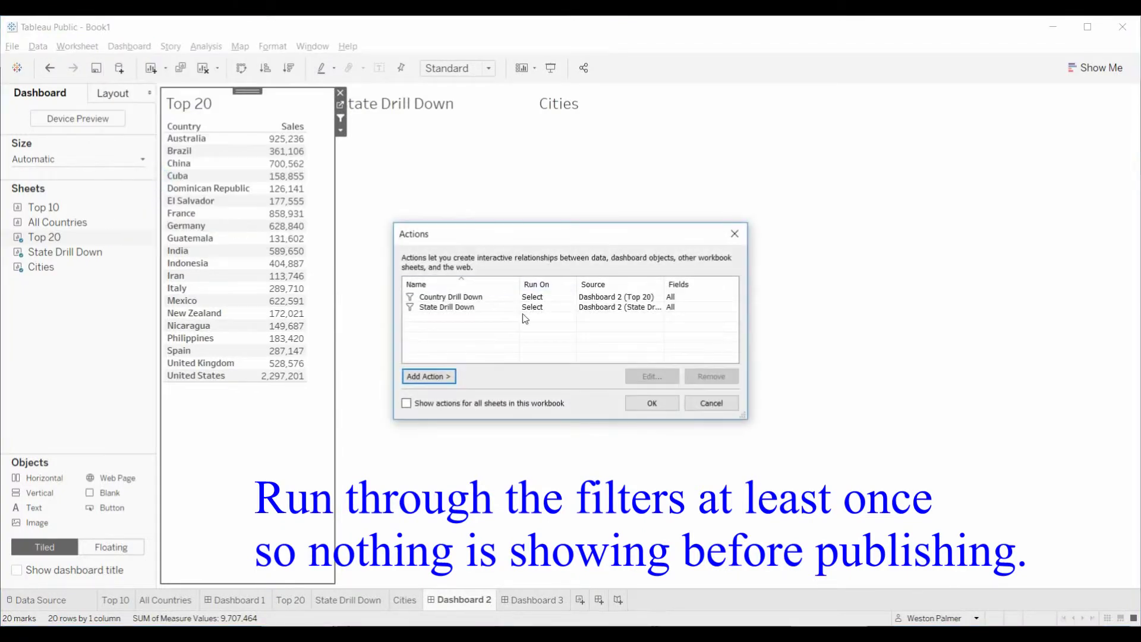
pyautogui.click(466, 297)
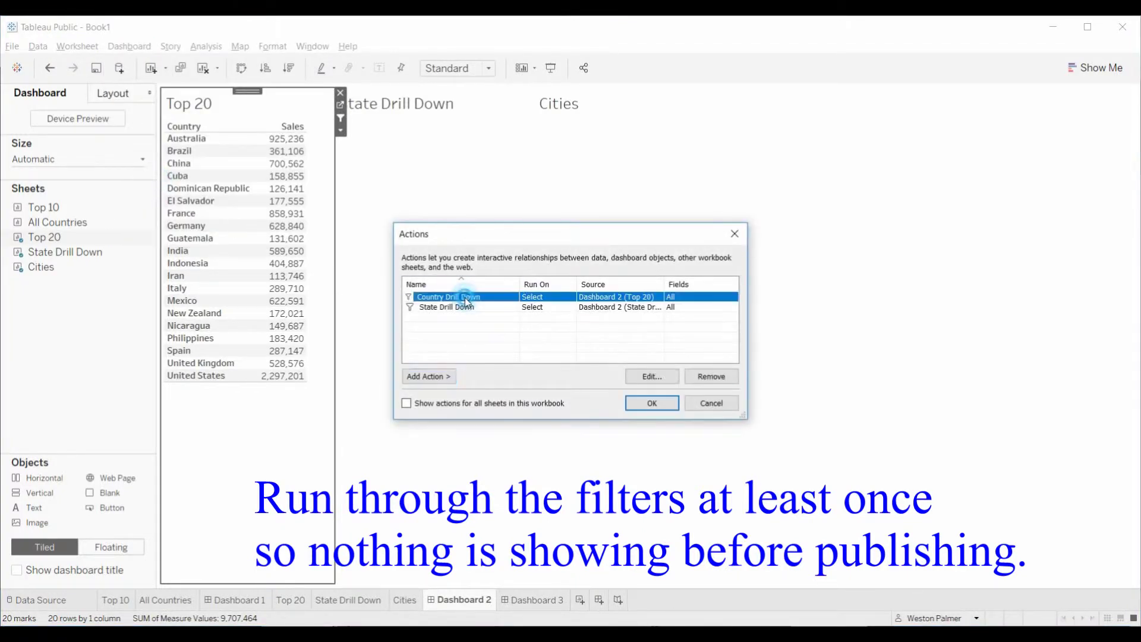
pyautogui.click(650, 376)
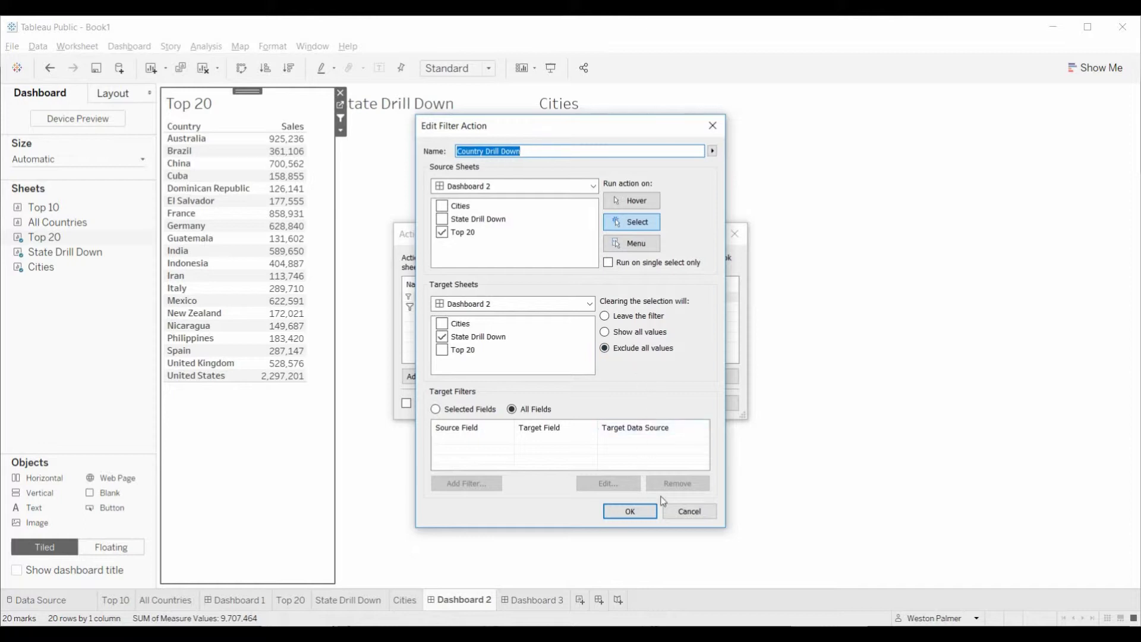
pyautogui.click(654, 511)
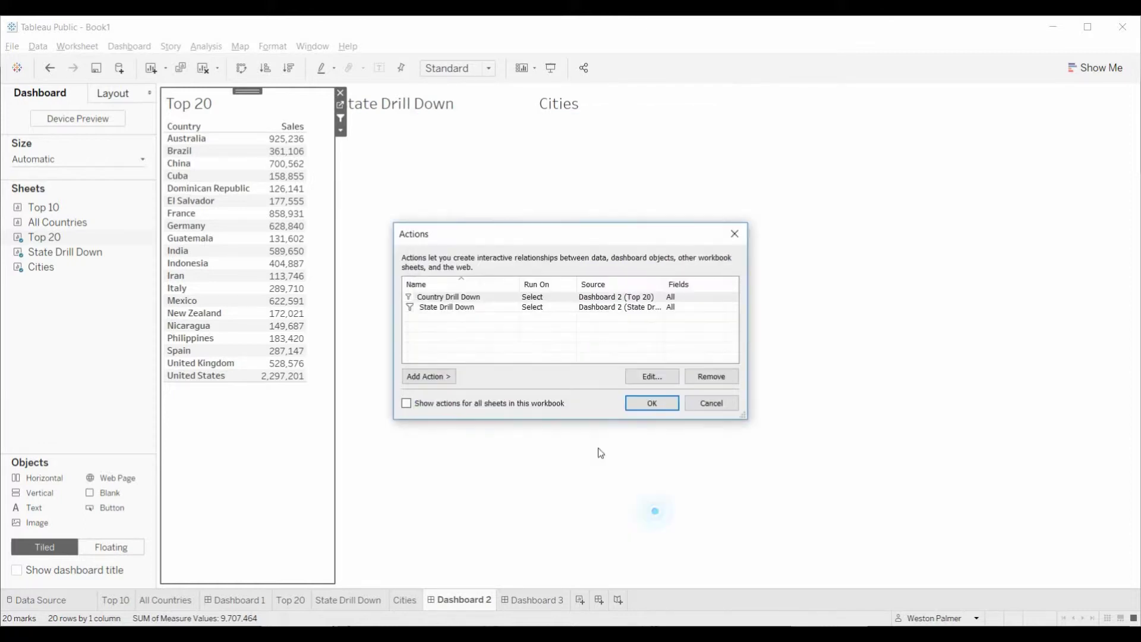
# - Confirm State Drill Down targets Cities with 'Exclude all values', then close the Actions dialog
pyautogui.click(459, 306)
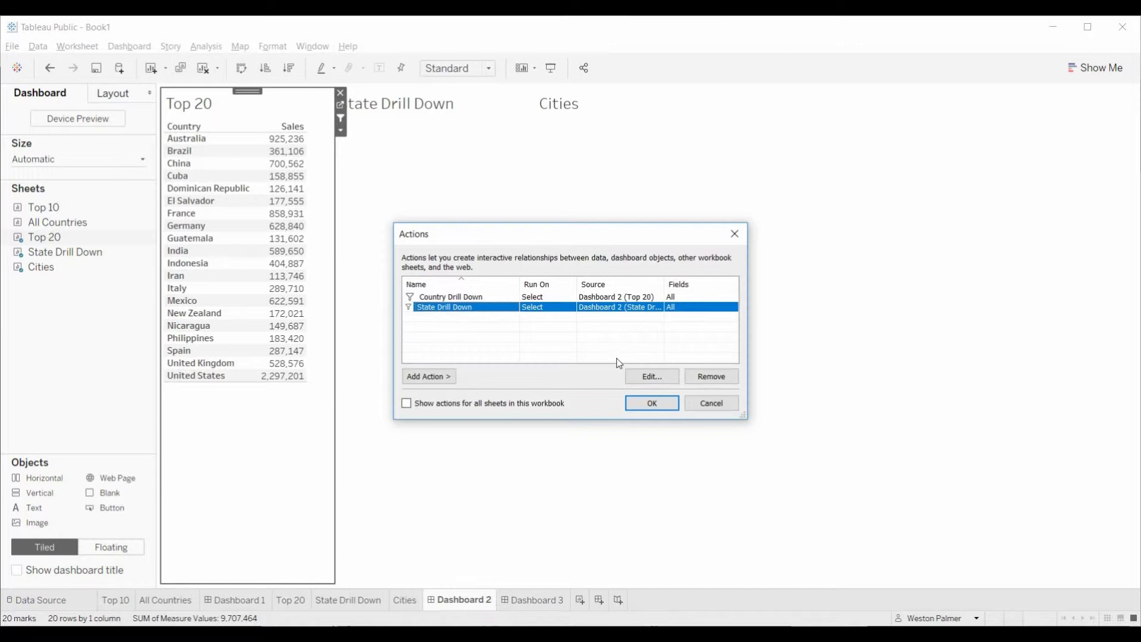
pyautogui.click(631, 375)
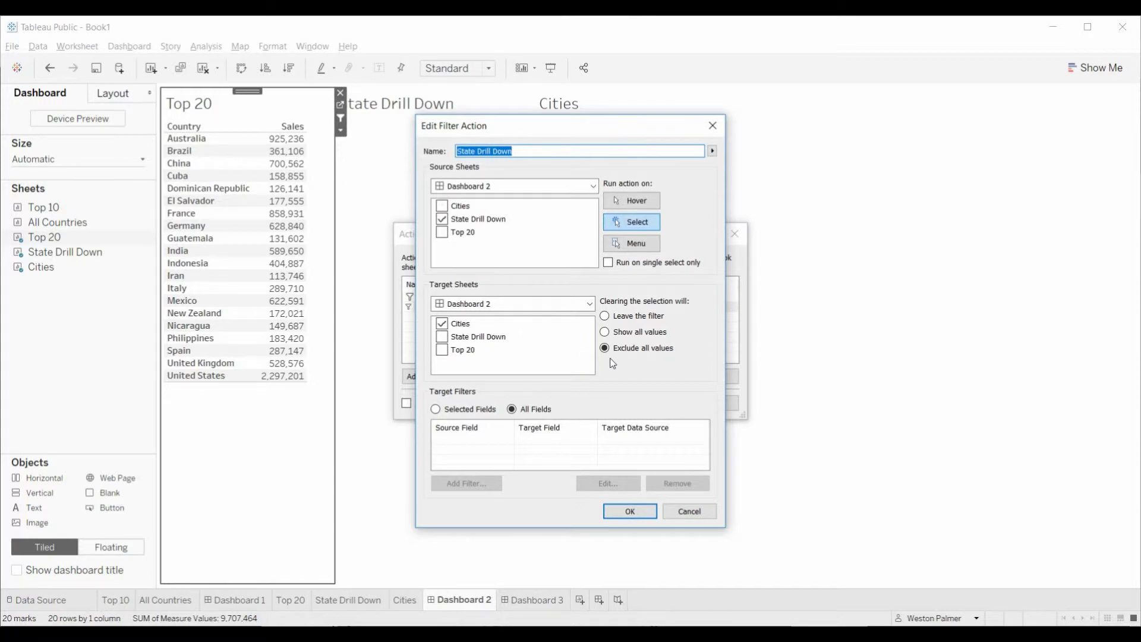
pyautogui.click(630, 510)
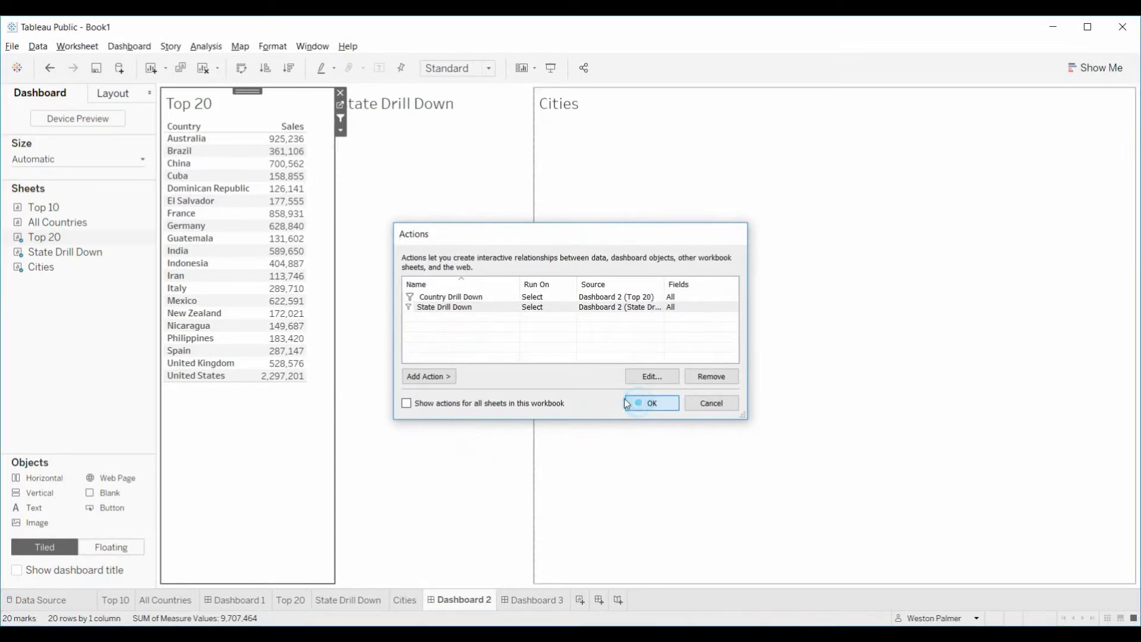
pyautogui.click(647, 403)
# - Test Cuba and Ciego de Ávila in the cascade, clear Cuba, then go to Dashboard 3
pyautogui.click(225, 176)
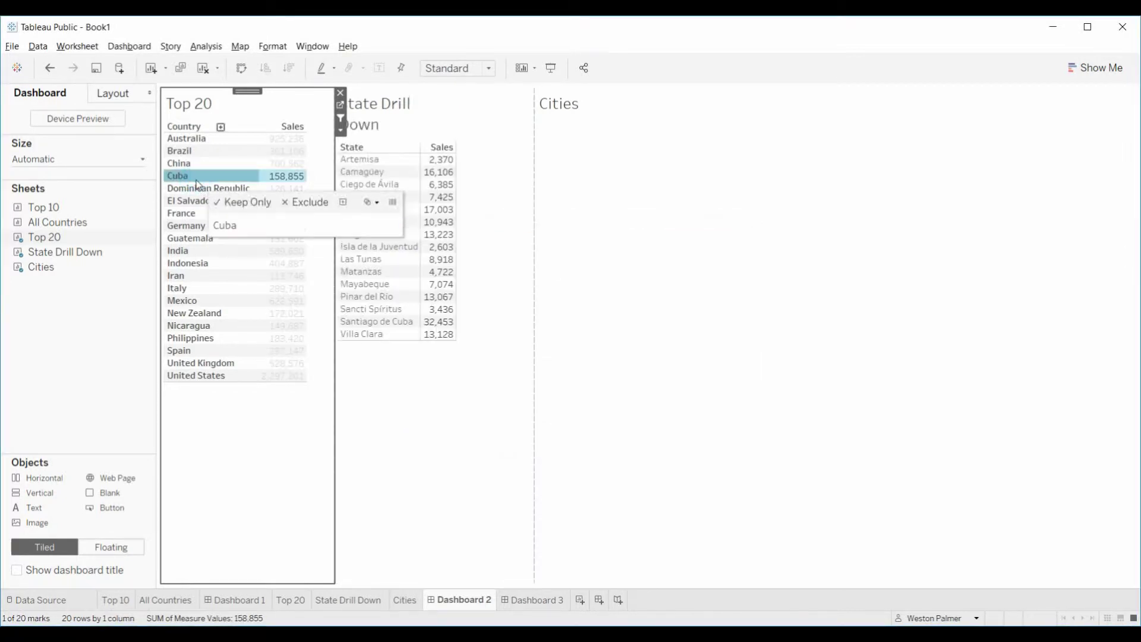
pyautogui.click(384, 184)
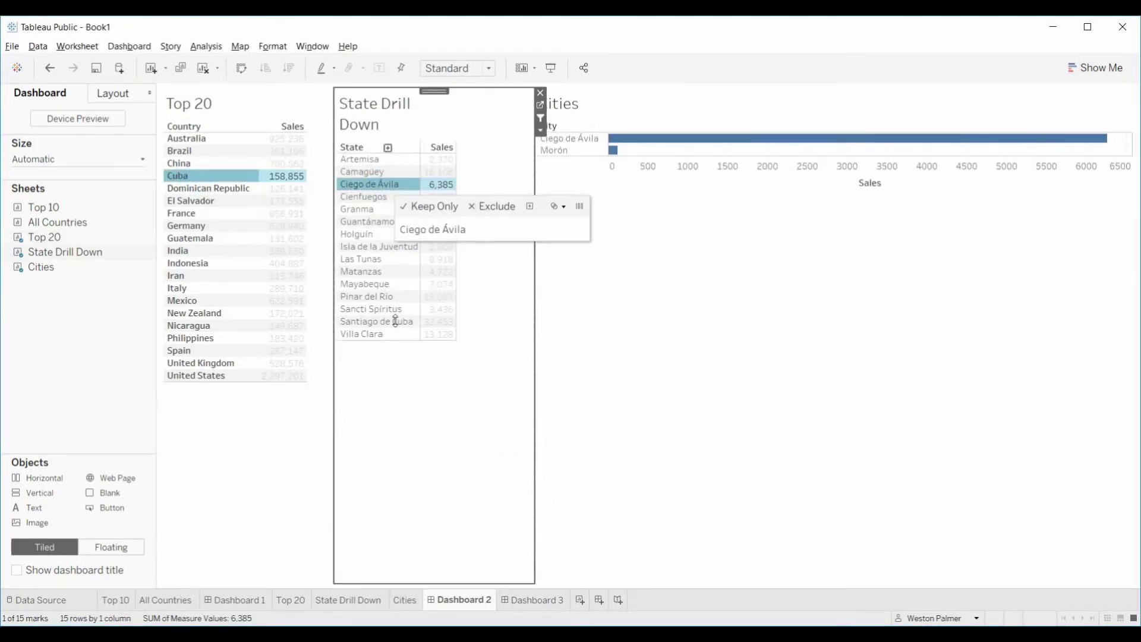
pyautogui.click(229, 176)
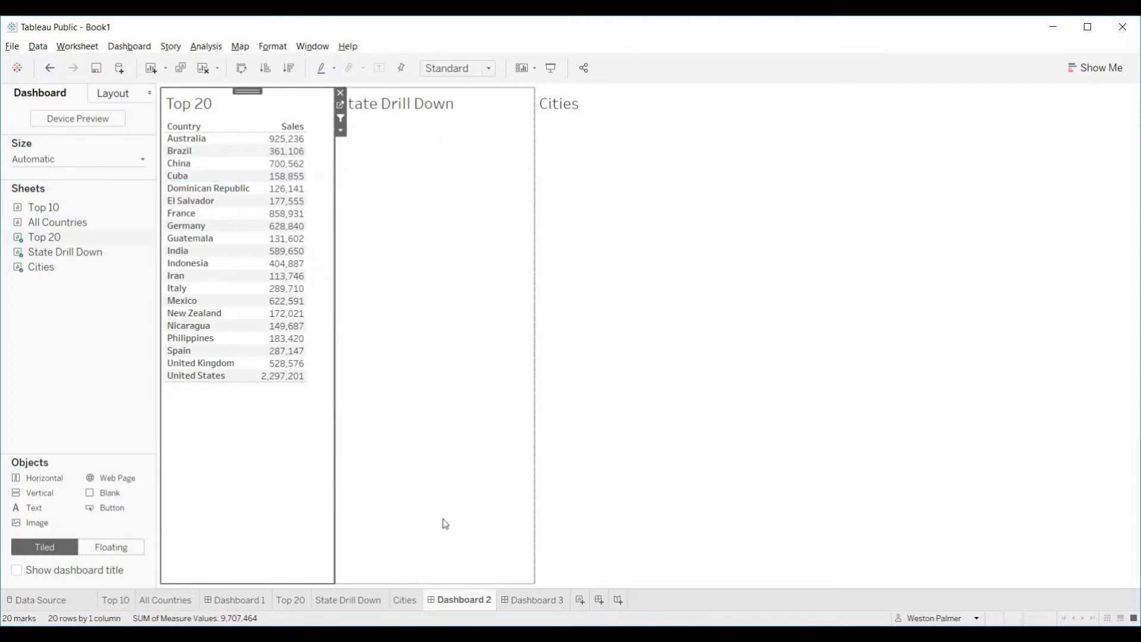
pyautogui.click(532, 602)
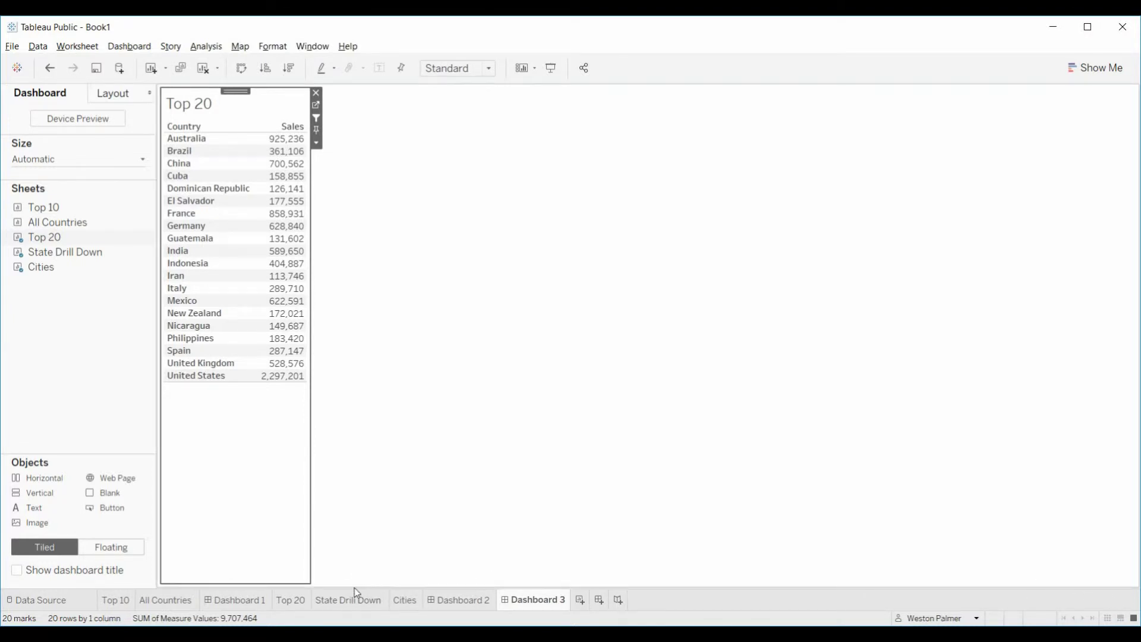
# - On Dashboard 1, select India in Top 10, scroll All Countries, then clear the selection
pyautogui.click(231, 602)
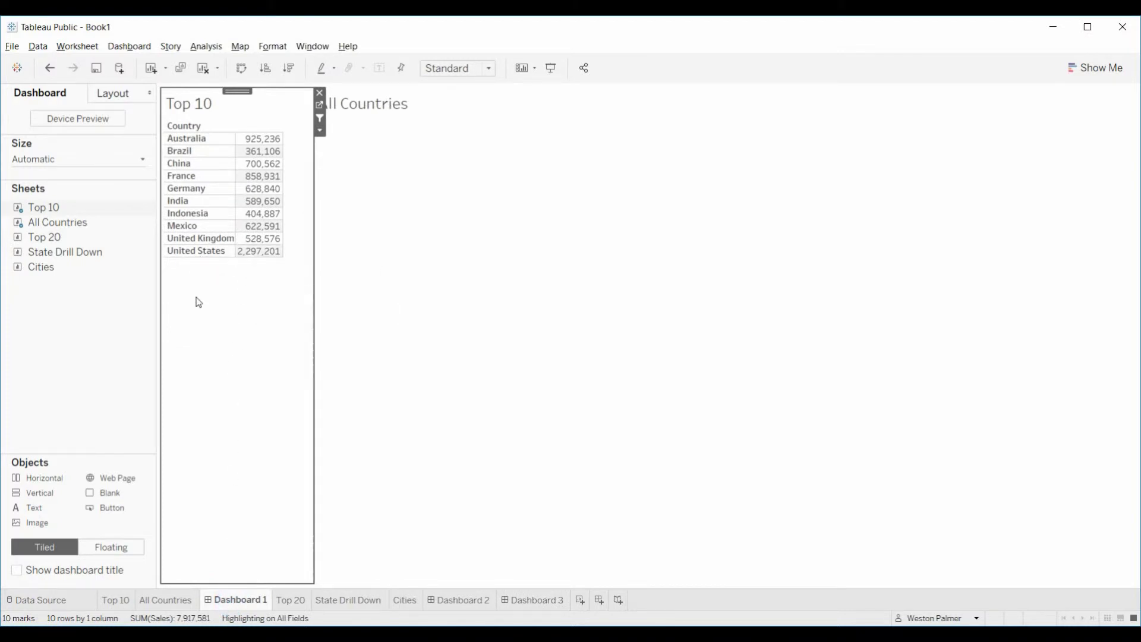
pyautogui.click(197, 205)
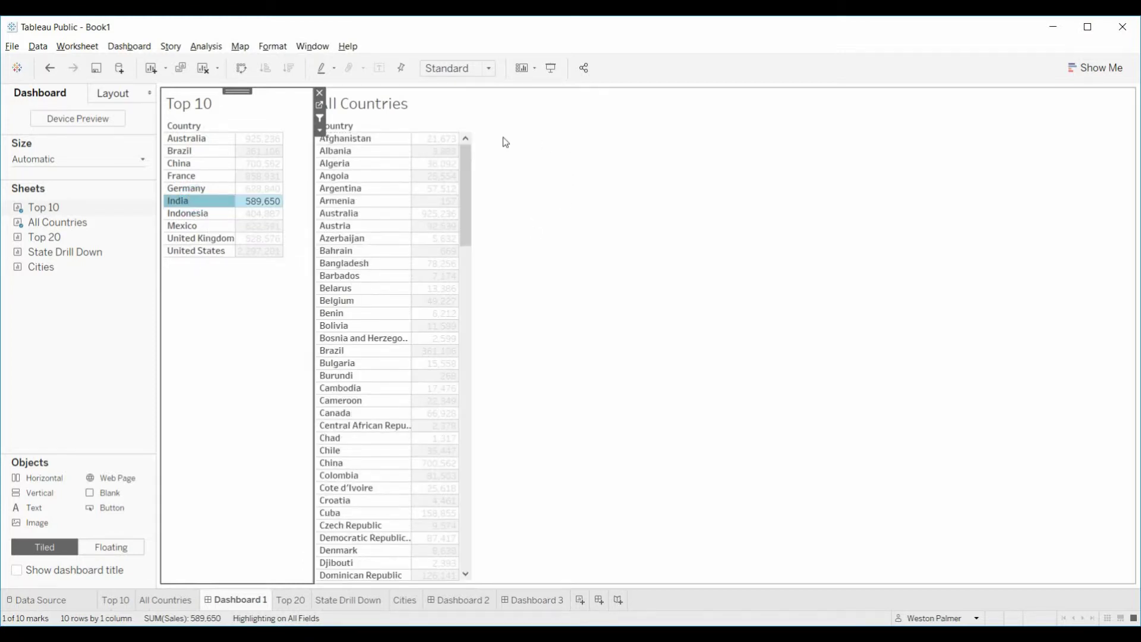
pyautogui.moveTo(467, 173); pyautogui.dragTo(489, 323)
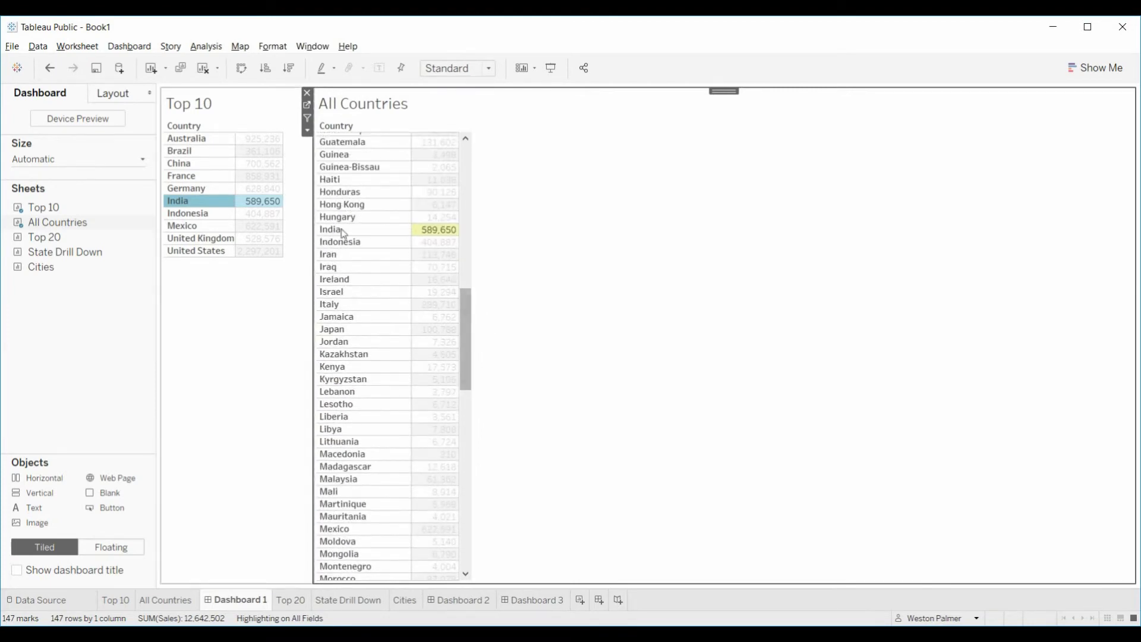
pyautogui.moveTo(446, 232)
pyautogui.click(191, 201)
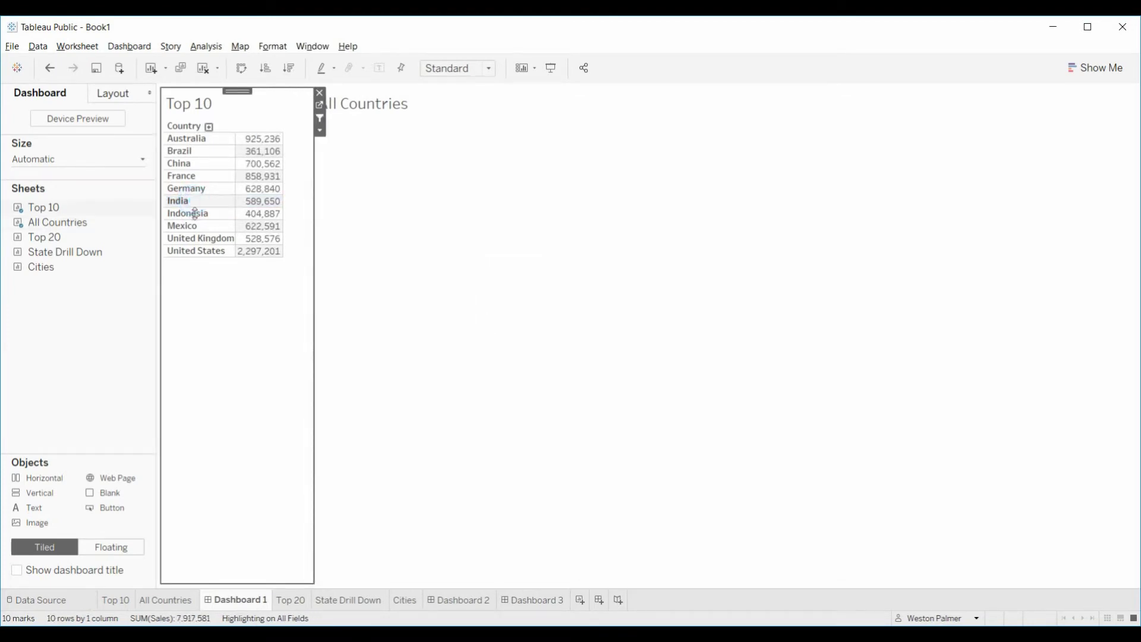
# - Verify the Show All action runs on Select and excludes all values, then close Actions
pyautogui.click(128, 46)
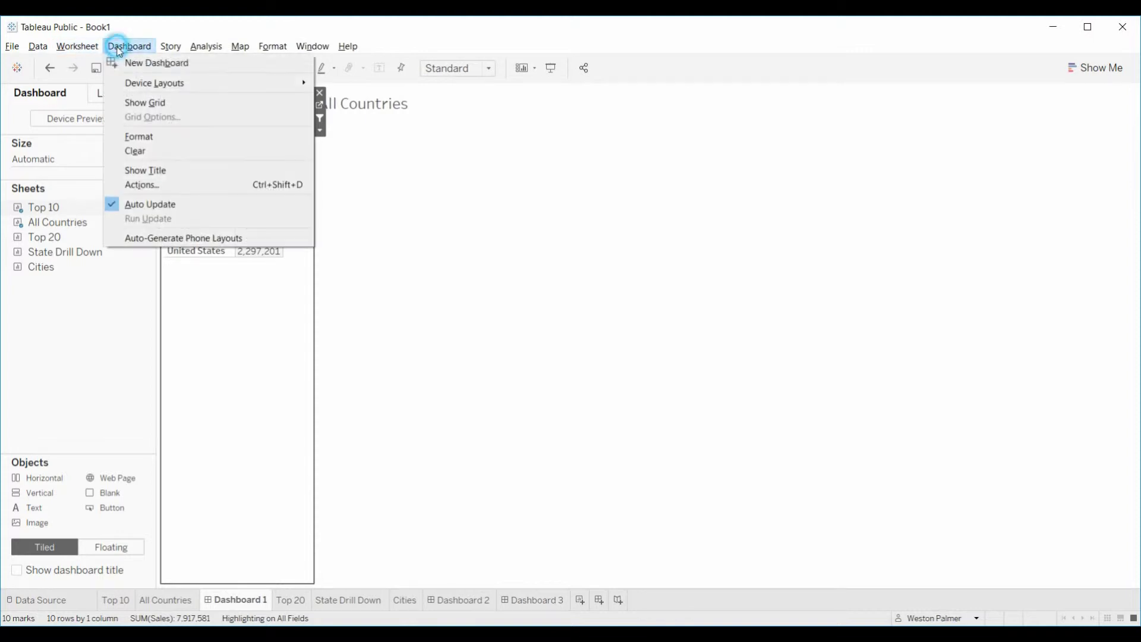
pyautogui.click(162, 185)
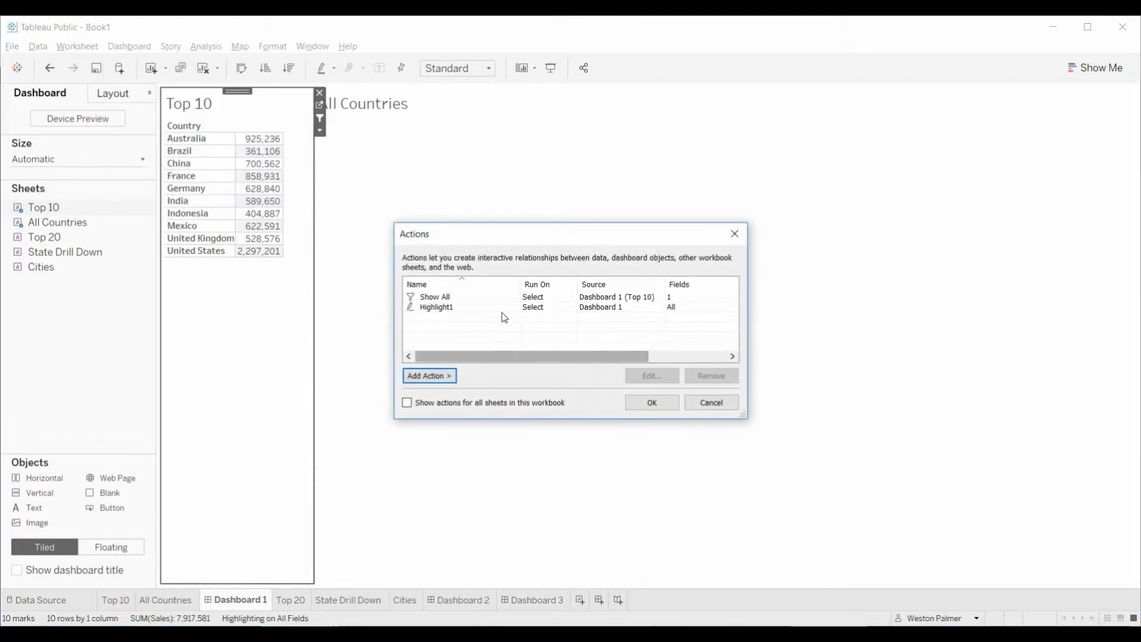
pyautogui.click(450, 297)
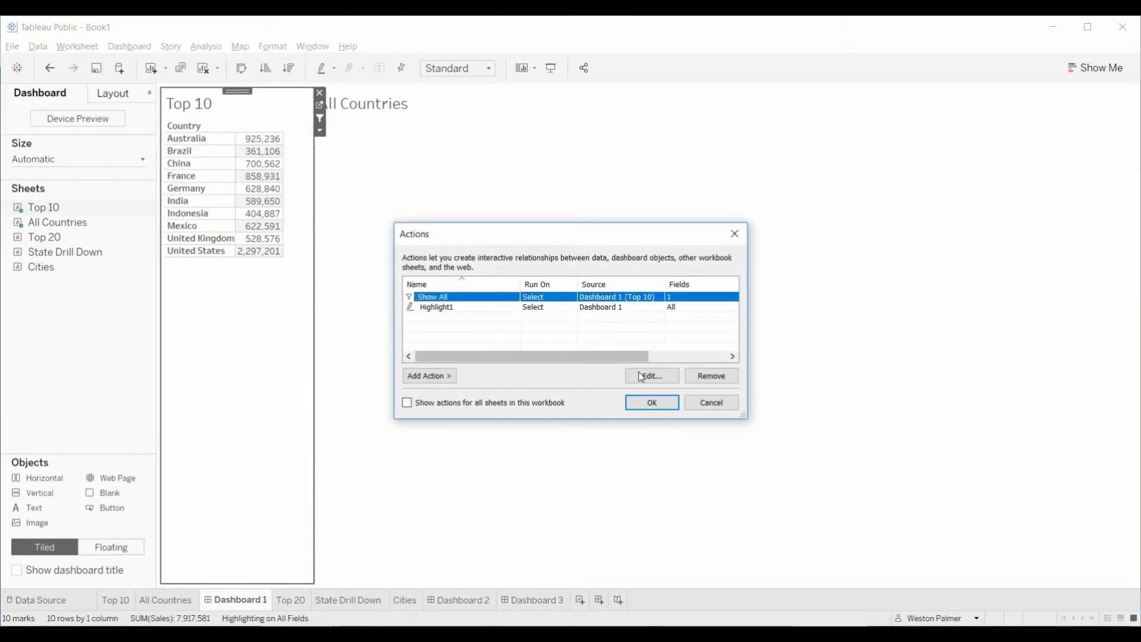
pyautogui.click(659, 384)
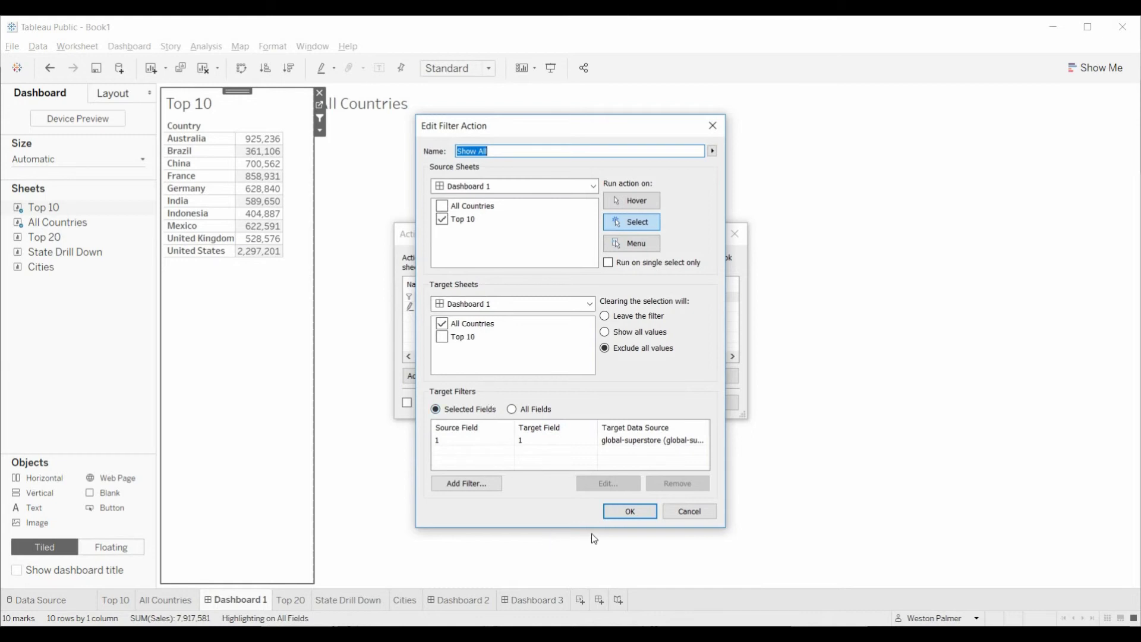
pyautogui.click(630, 512)
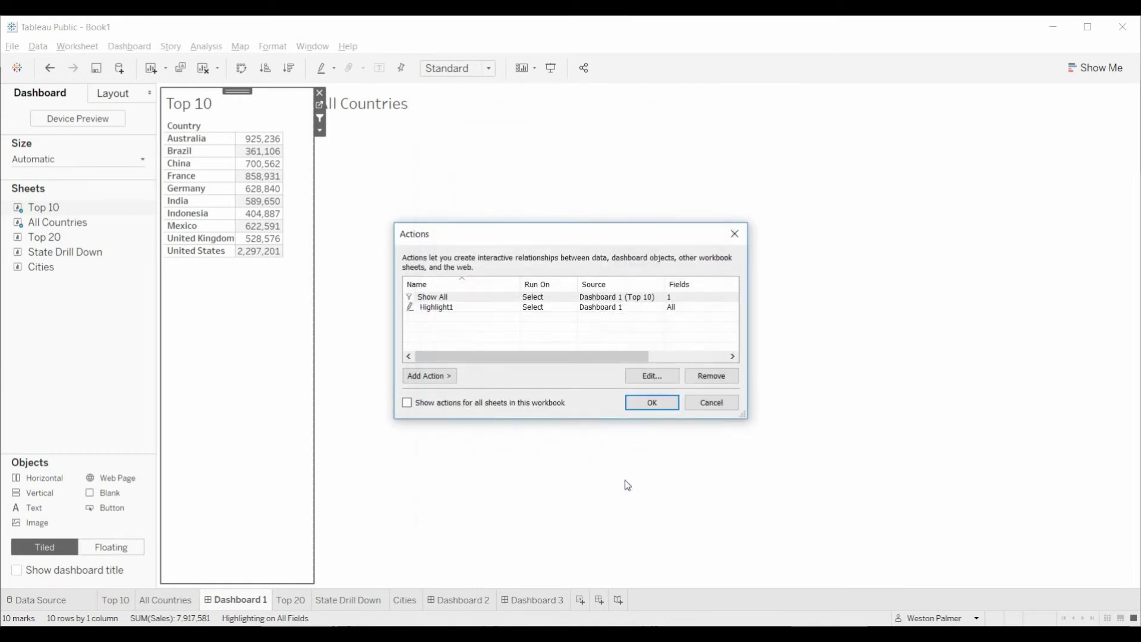
pyautogui.click(652, 404)
# - Inspect the Top 10 and All Countries sheets, then select United States on Dashboard 1
pyautogui.click(117, 600)
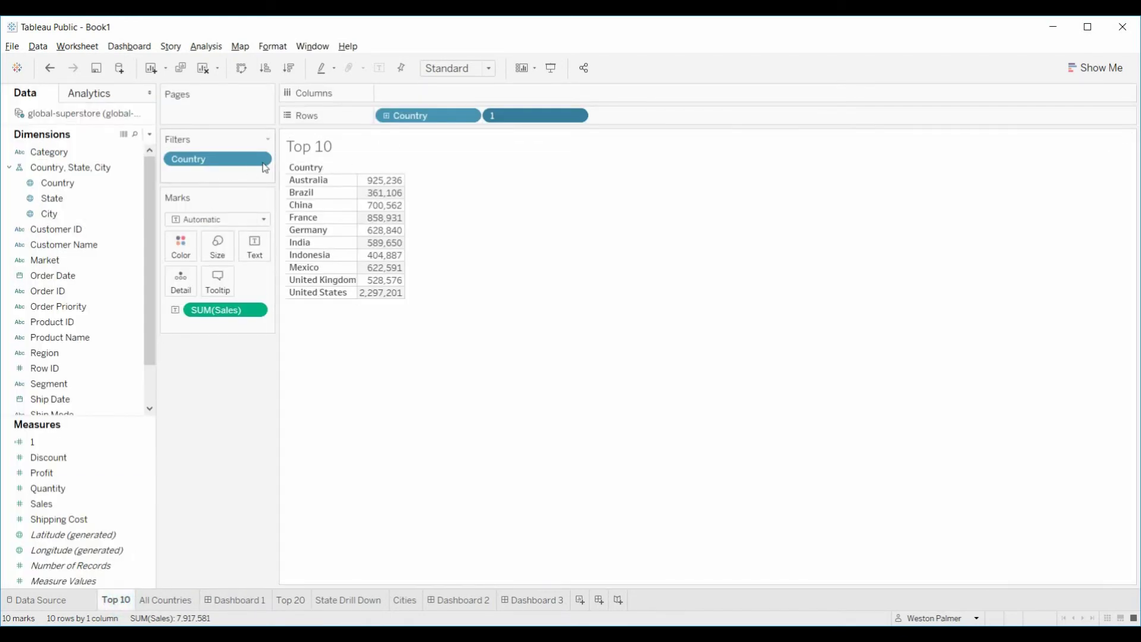
pyautogui.click(166, 599)
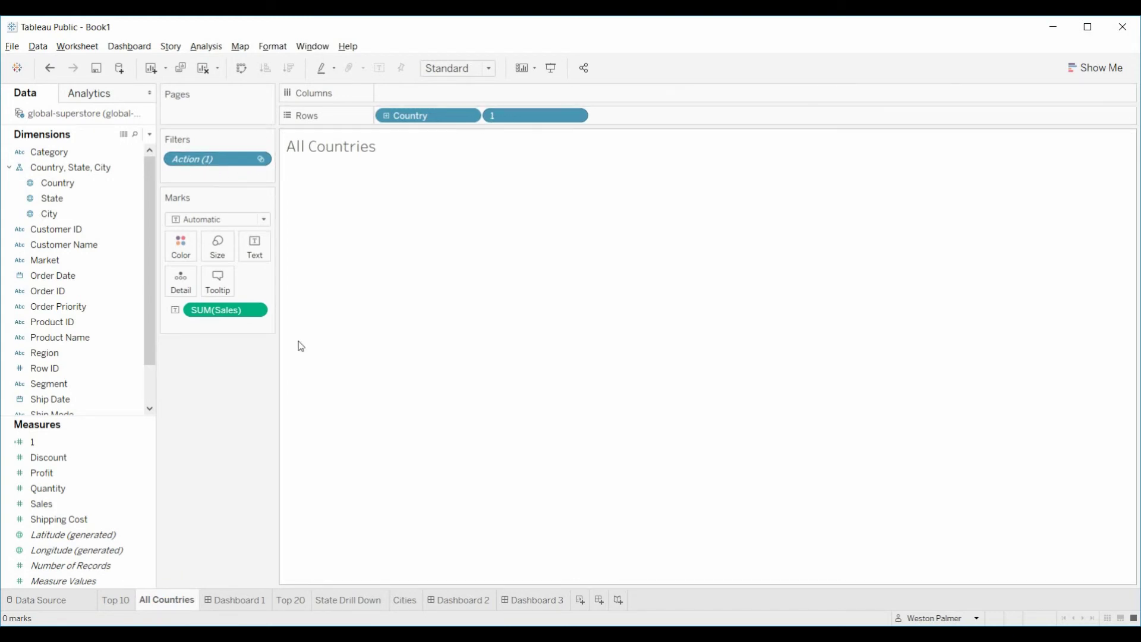
pyautogui.click(117, 601)
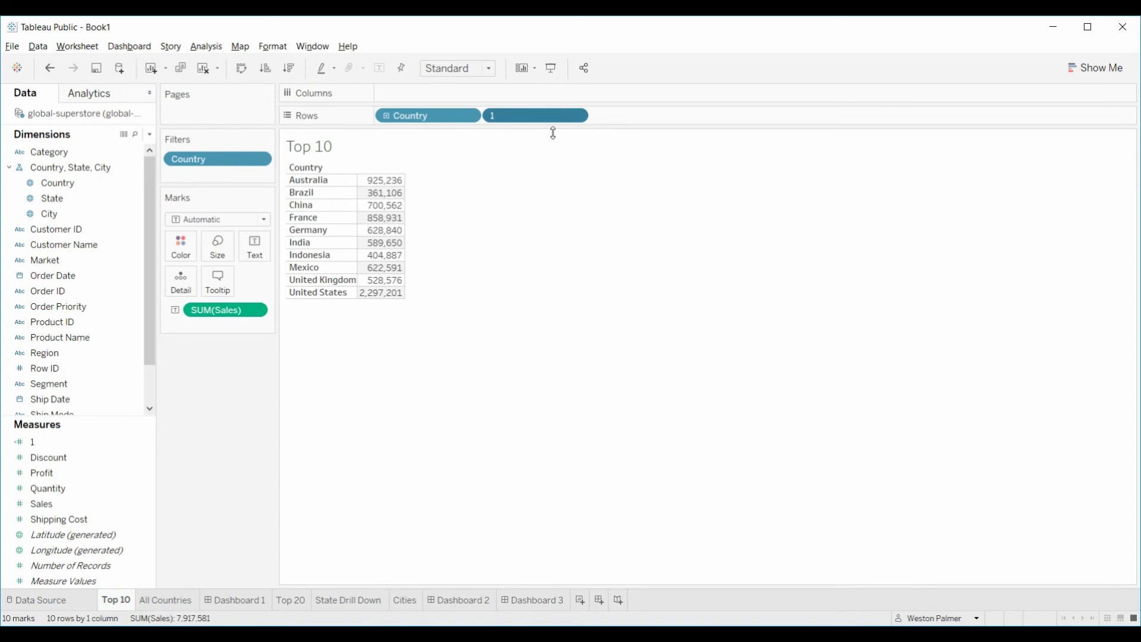
pyautogui.click(255, 601)
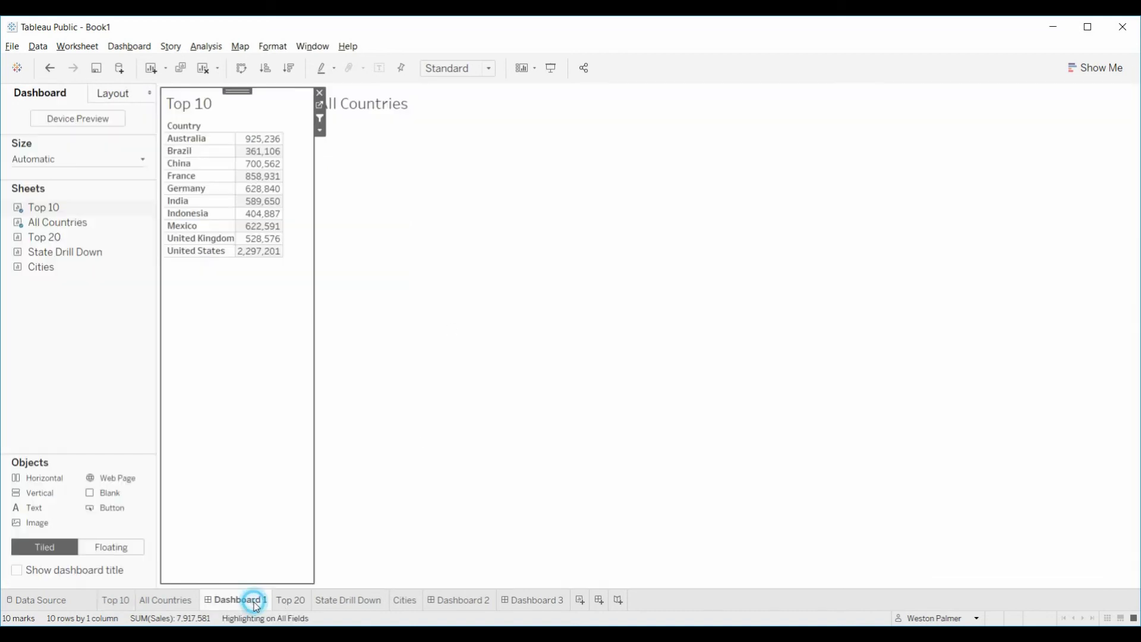
pyautogui.click(184, 251)
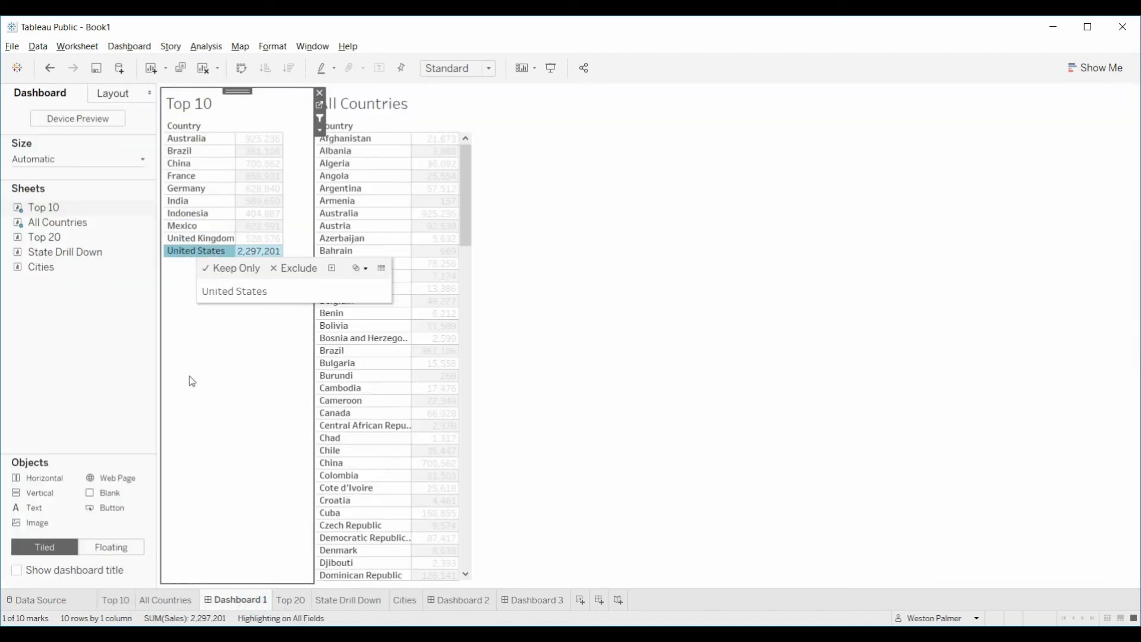